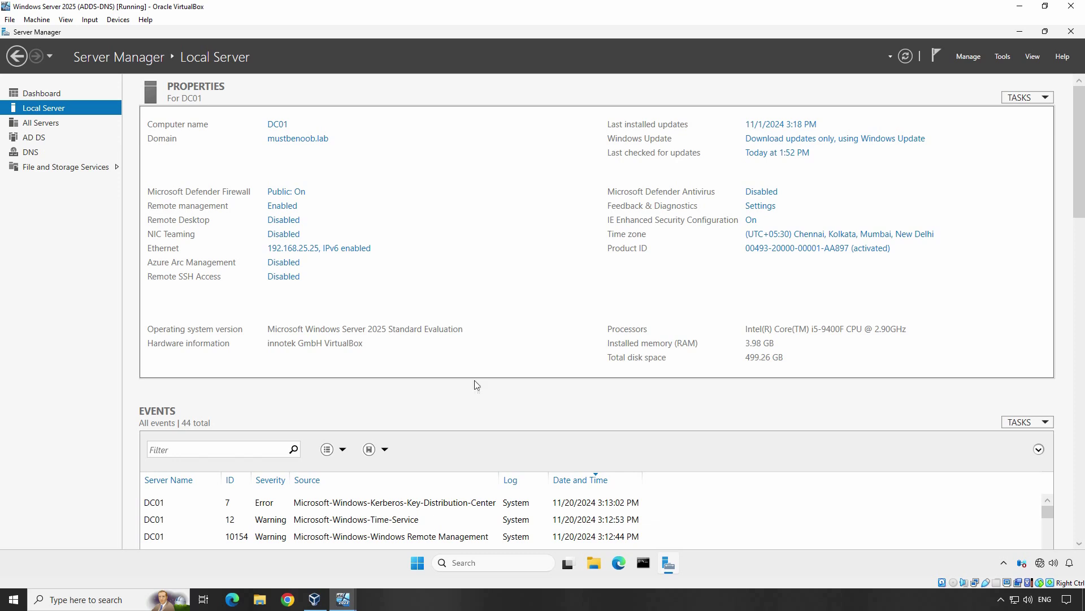
# On the Windows 11 VM, open the Ethernet adapter's details under Settings > Network & internet.
pyautogui.click(343, 599)
pyautogui.click(387, 564)
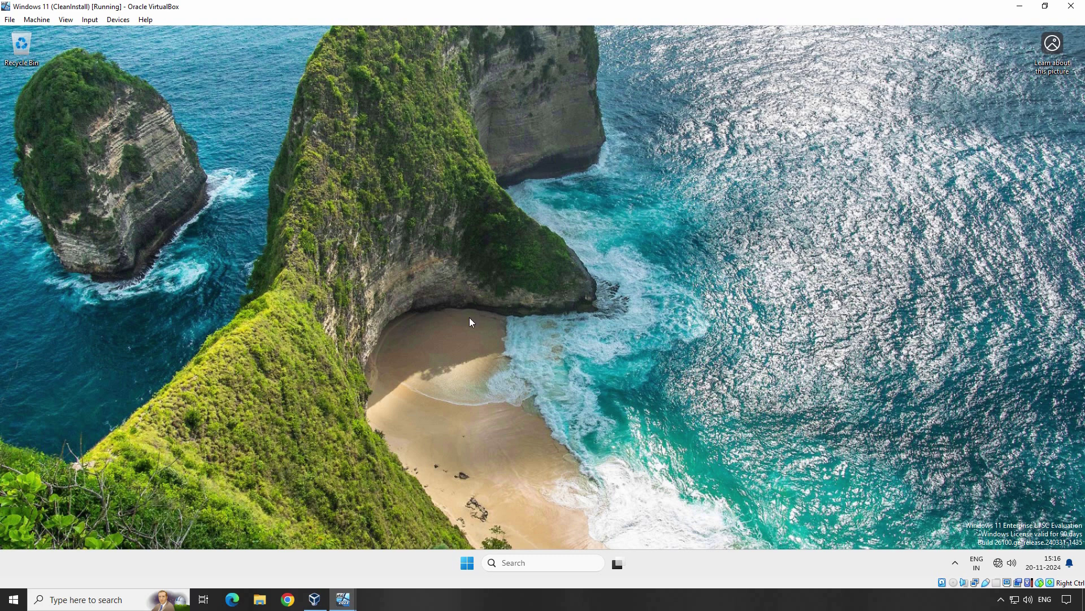
pyautogui.click(467, 562)
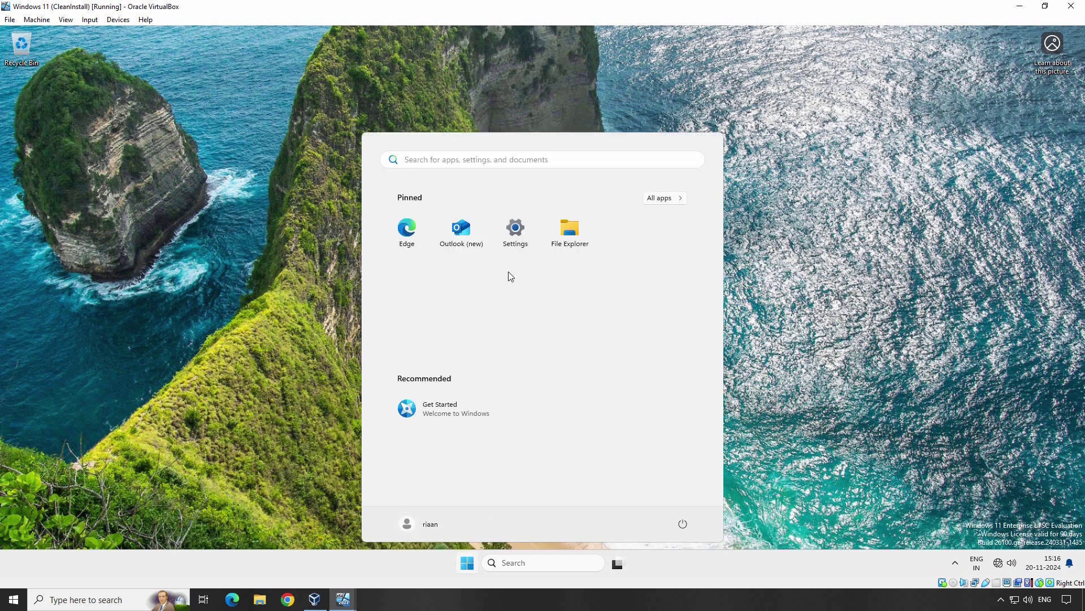
pyautogui.click(515, 234)
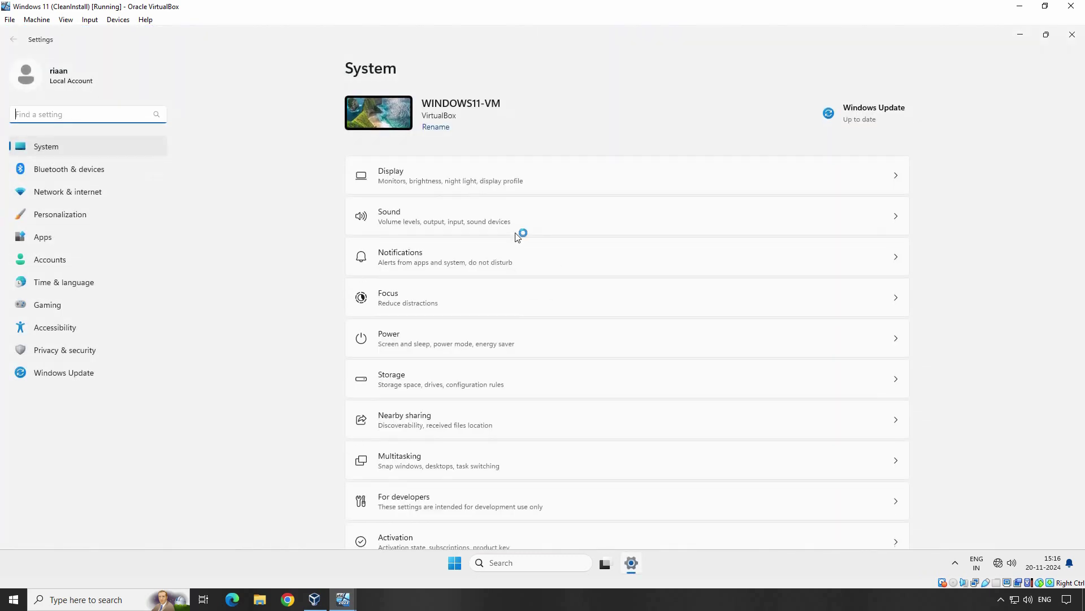
pyautogui.click(75, 194)
pyautogui.click(416, 235)
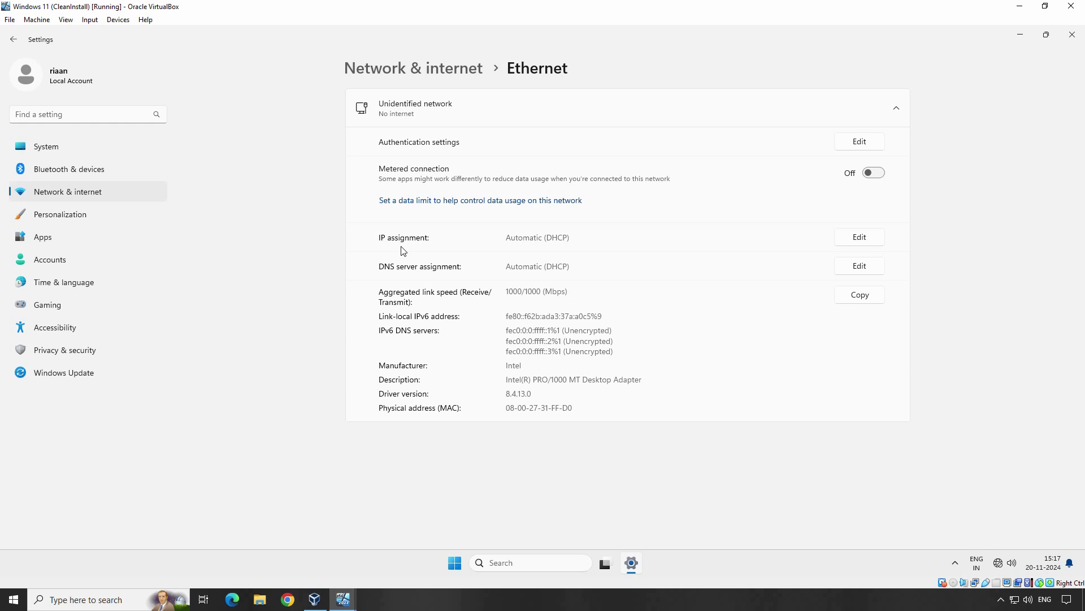
# Switch the Ethernet IP assignment to Manual with IPv4 turned on.
pyautogui.click(859, 237)
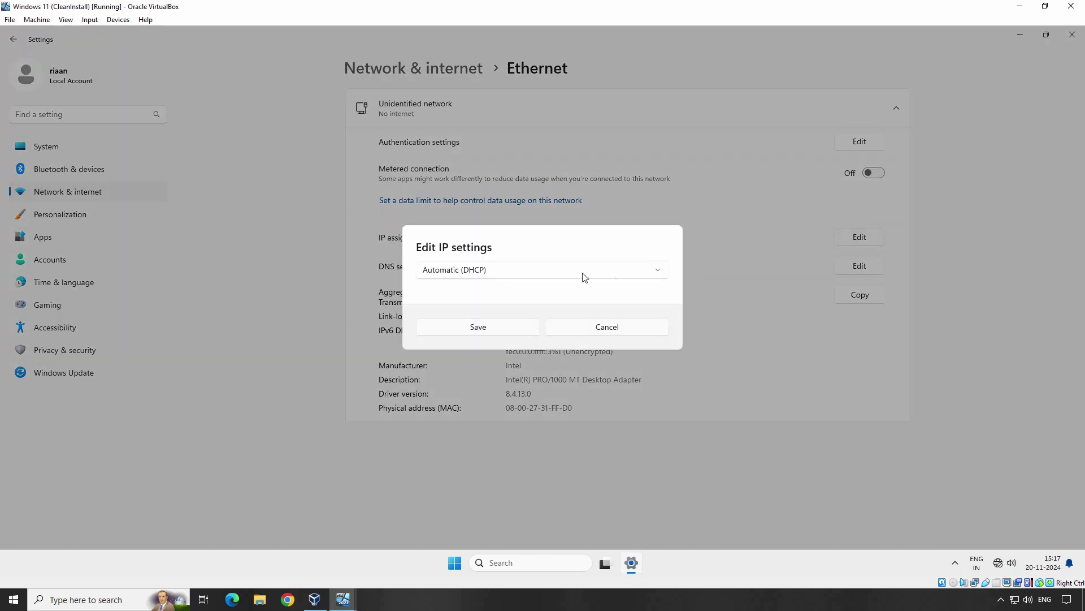
pyautogui.click(552, 272)
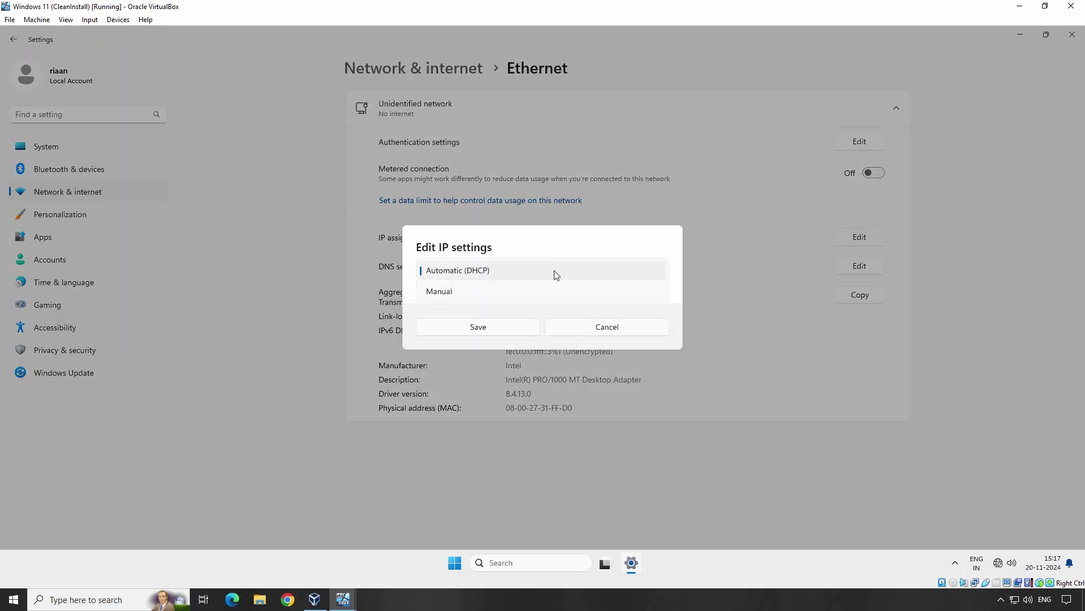
pyautogui.click(446, 291)
pyautogui.click(431, 274)
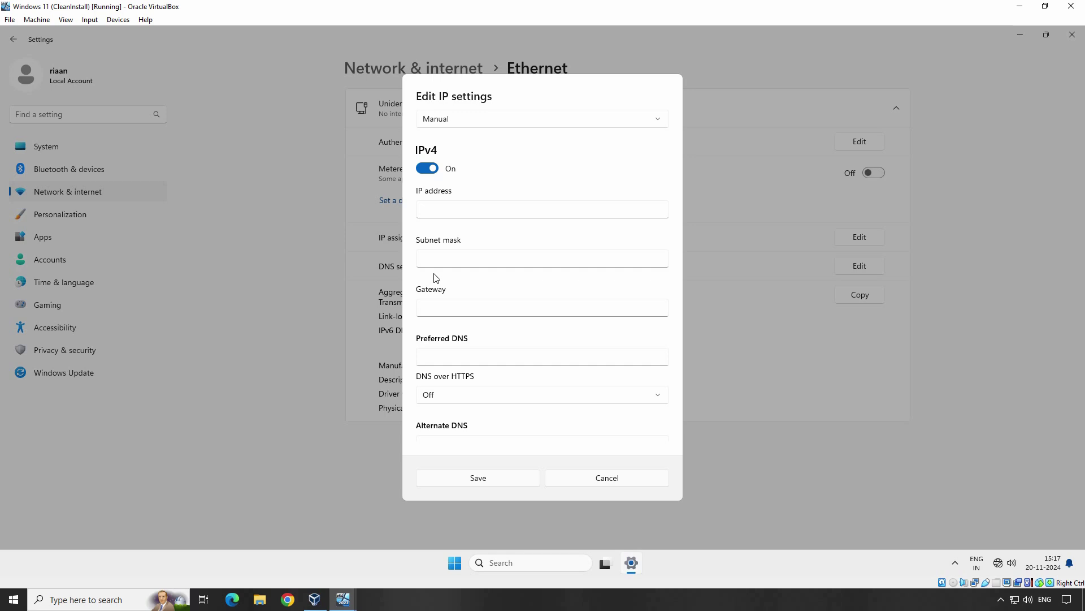
# Enter IP 192.168.25.111, mask 255.255.255.0, gateway 192.168.25.1, DNS 192.168.25.25, and save.
pyautogui.click(438, 211)
pyautogui.write('192.168.25.')
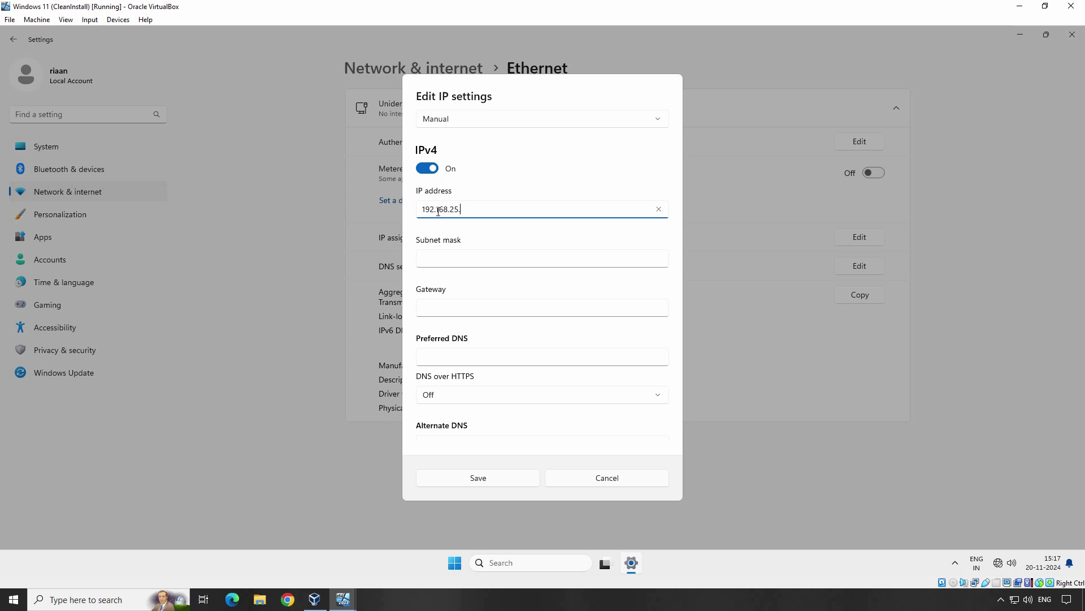
pyautogui.write('111')
pyautogui.click(437, 258)
pyautogui.write('255')
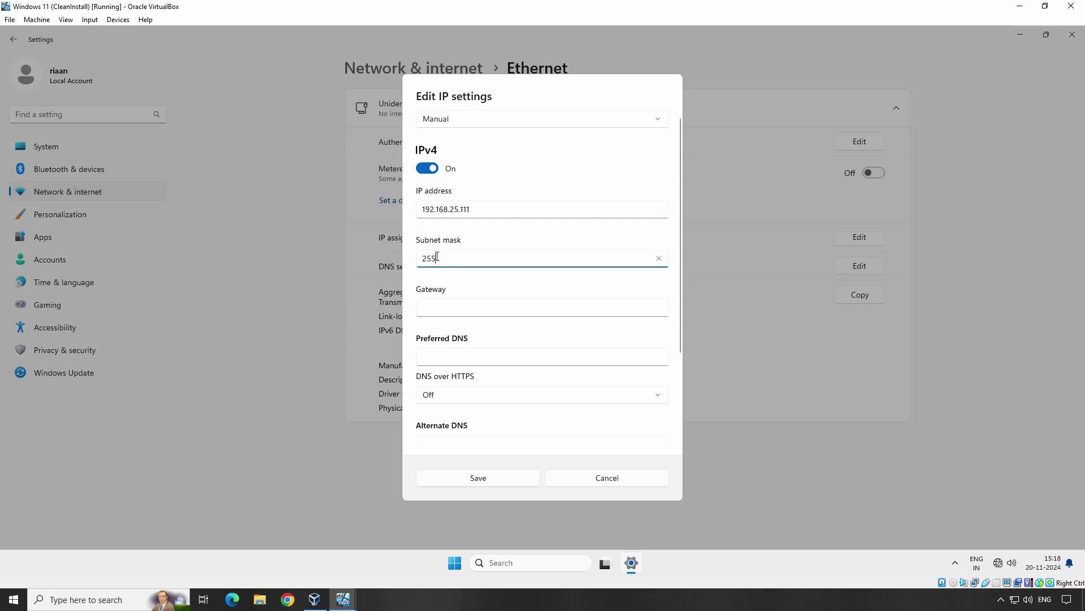
pyautogui.write('.255.255.0')
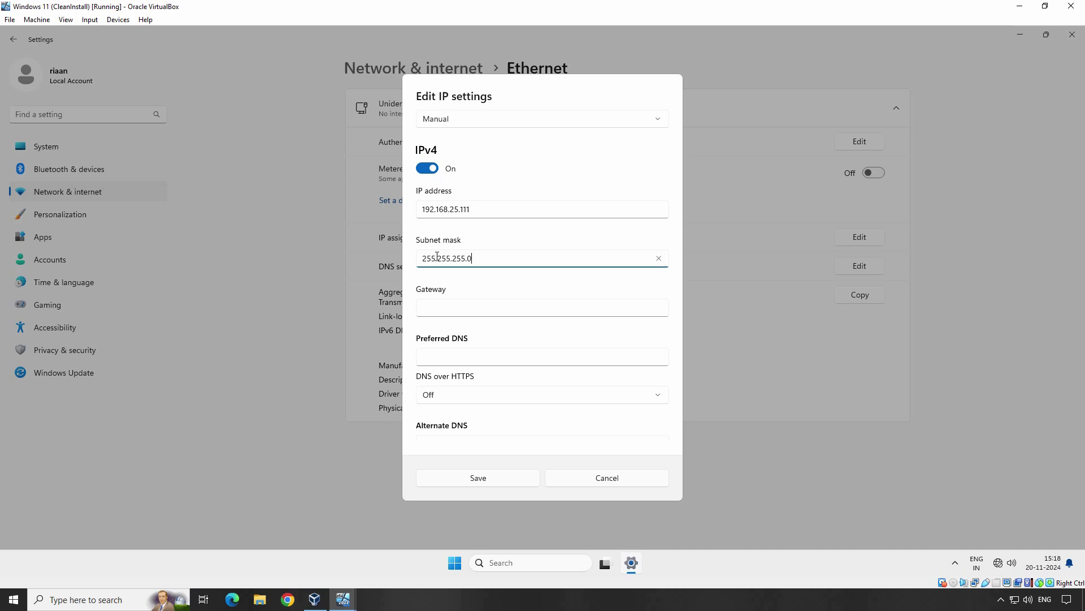
pyautogui.click(441, 303)
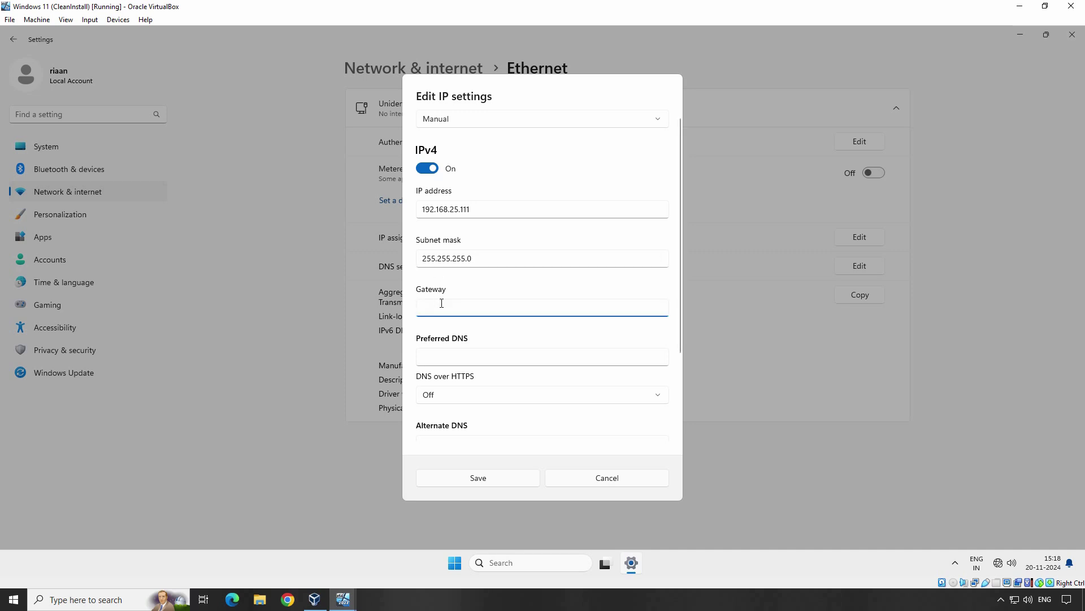
pyautogui.write('192.168.25.1')
pyautogui.click(442, 357)
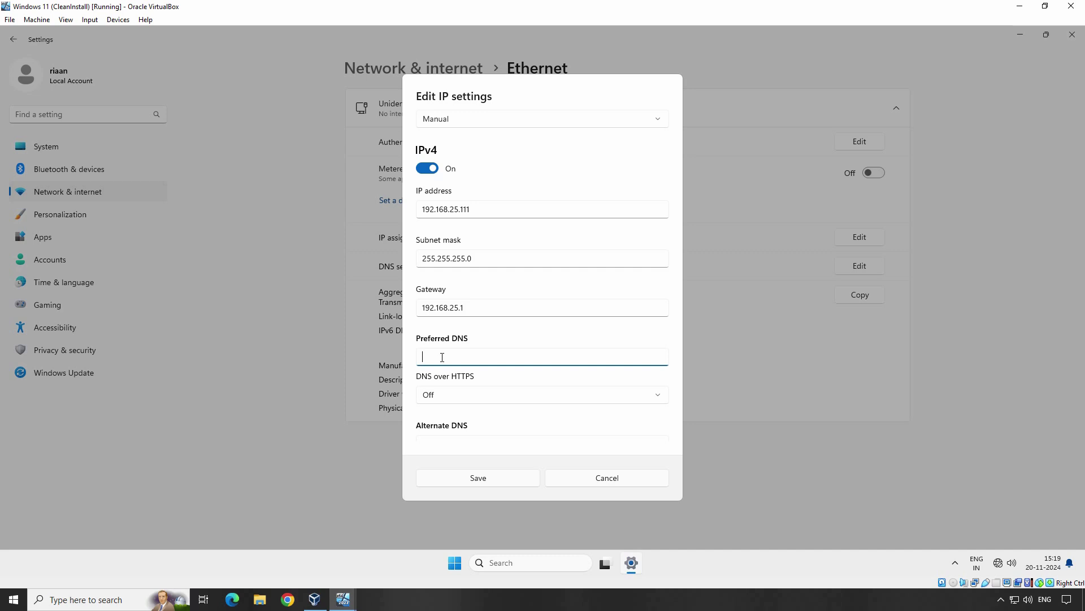
pyautogui.write('192.168.25.25')
pyautogui.click(467, 477)
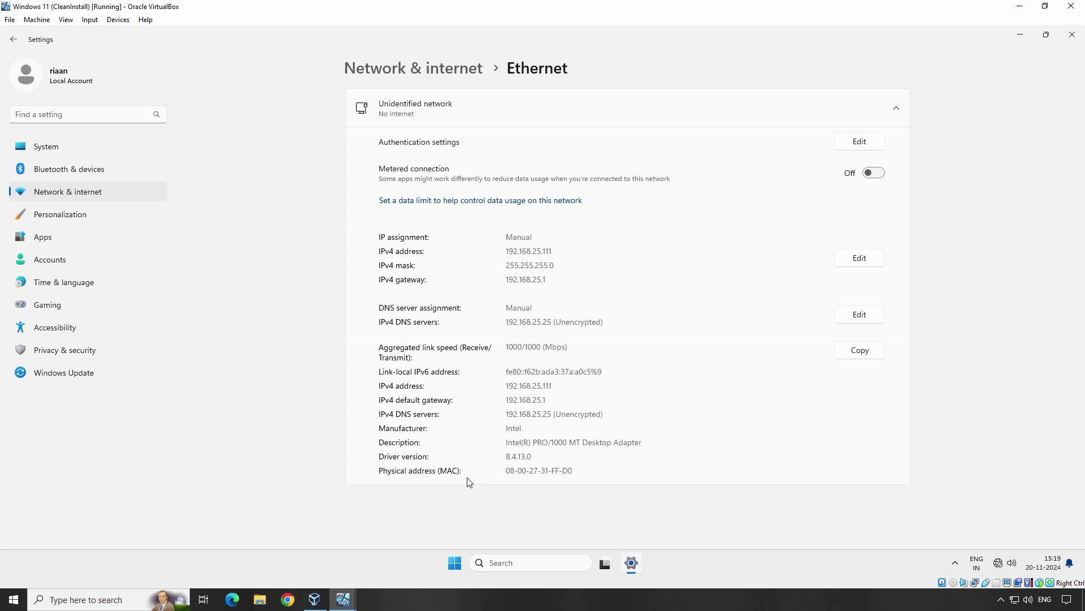
# Launch Command Prompt and run ping mustbenoob.lab, getting four replies from 192.168.25.25.
pyautogui.press('super')
pyautogui.write('cmd')
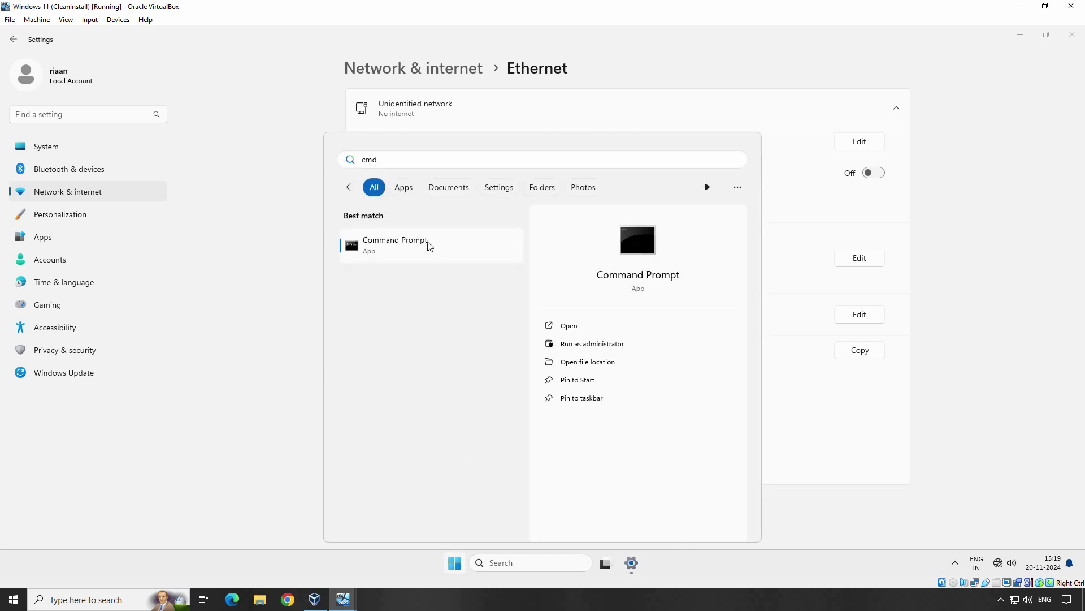
pyautogui.click(428, 245)
pyautogui.write('ping ')
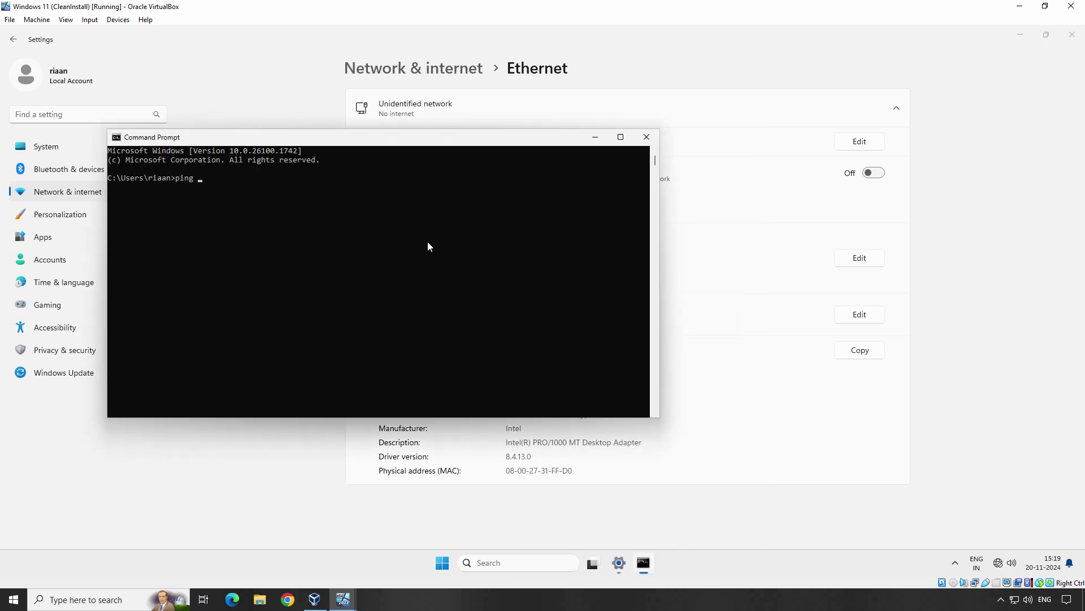
pyautogui.write('mustbenoob.lab')
pyautogui.press('Return')
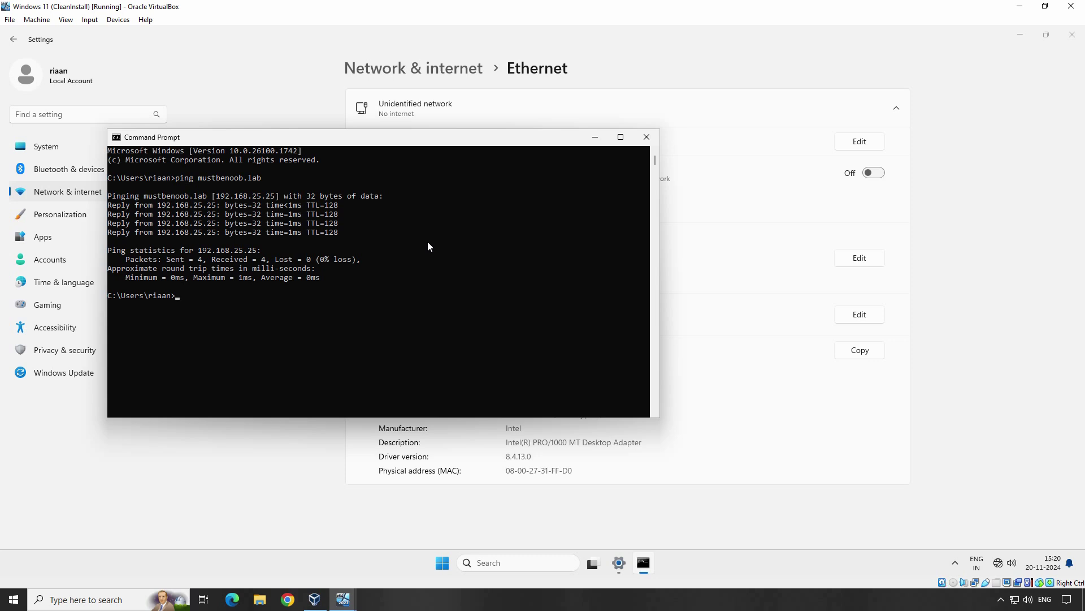
# In Settings, go to Accounts > Access work or school and start connecting an account.
pyautogui.click(299, 477)
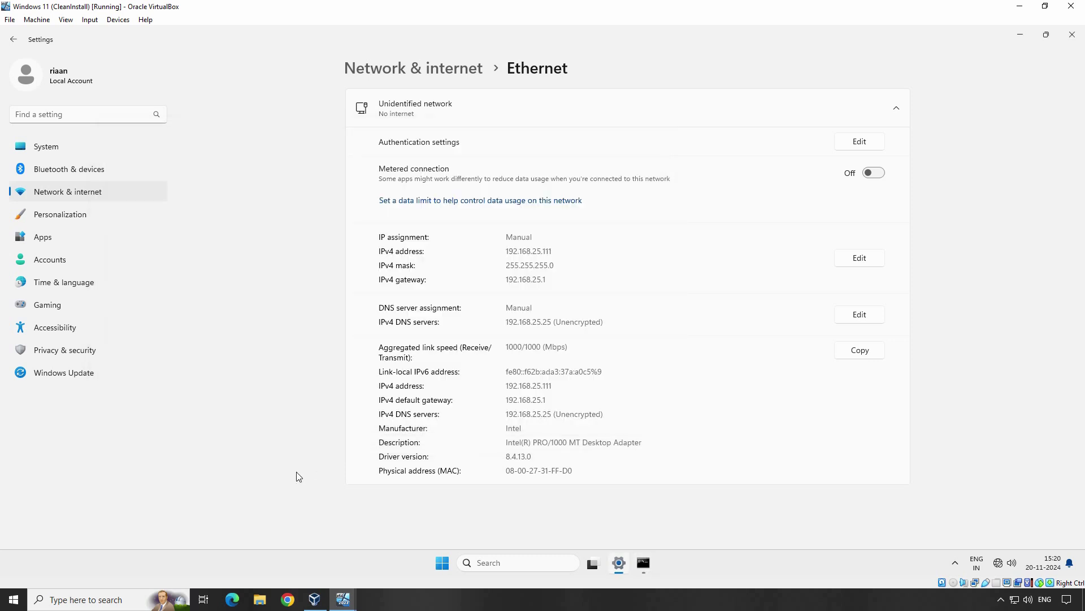
pyautogui.click(79, 260)
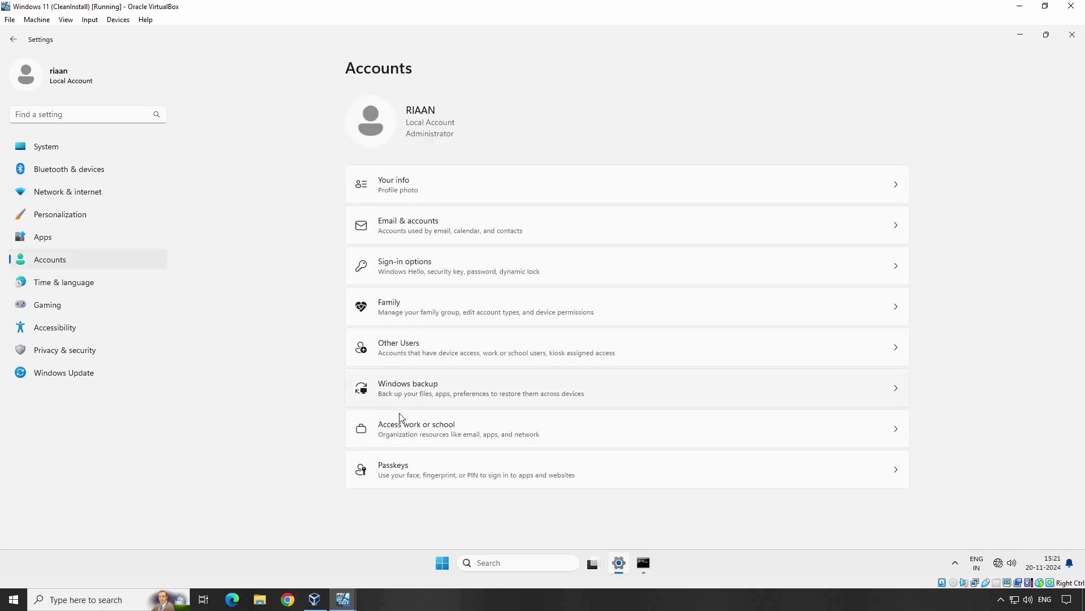
pyautogui.click(433, 431)
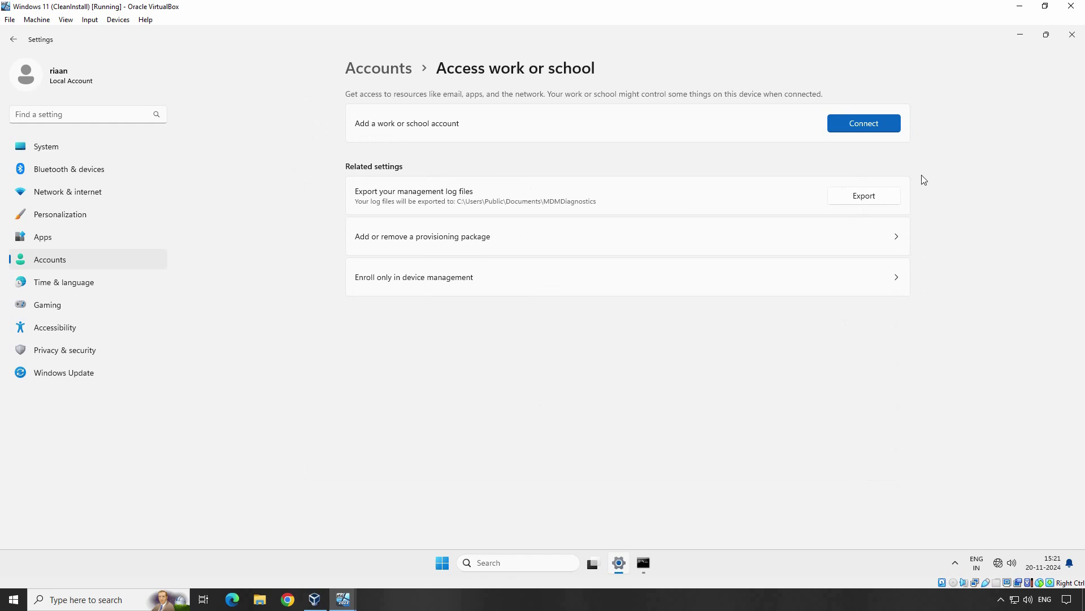
pyautogui.click(861, 125)
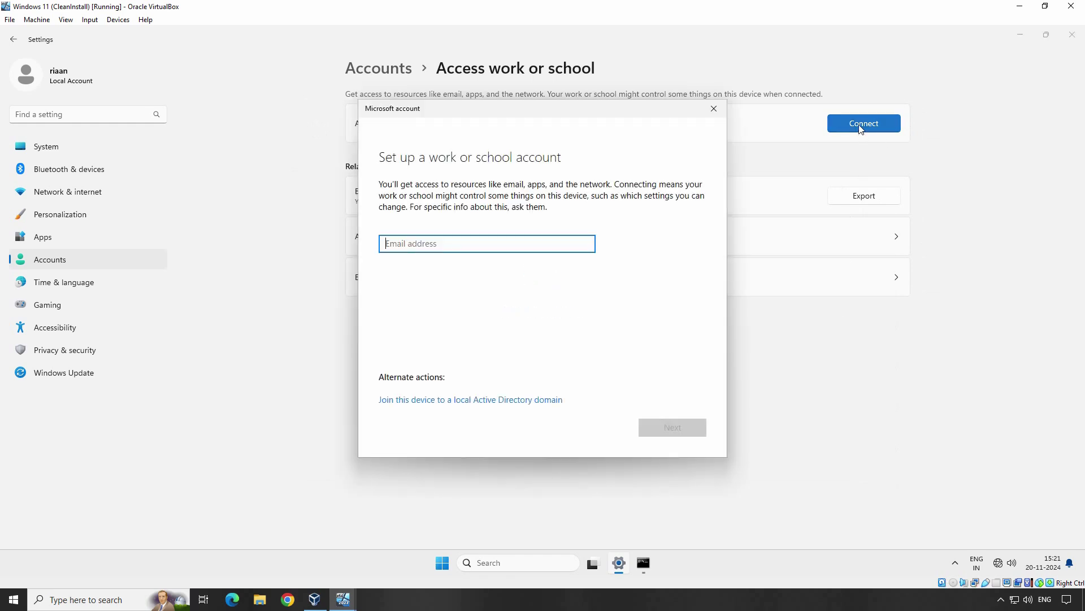
# Choose to join a local Active Directory domain and enter mustbenoob.lab as the domain name.
pyautogui.click(455, 402)
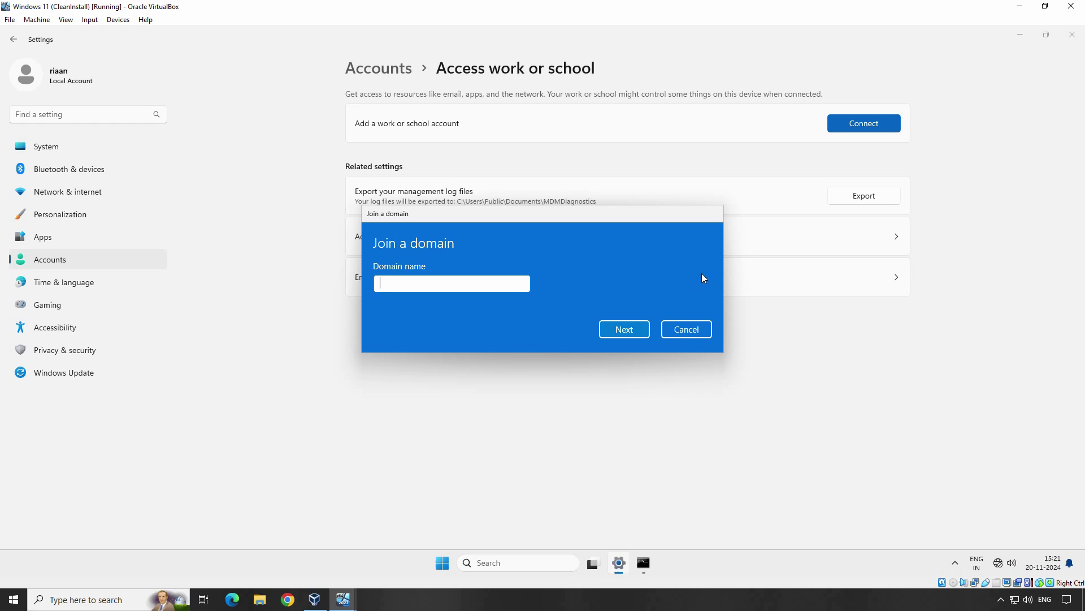
pyautogui.write('mustbenoob.lab')
pyautogui.click(623, 330)
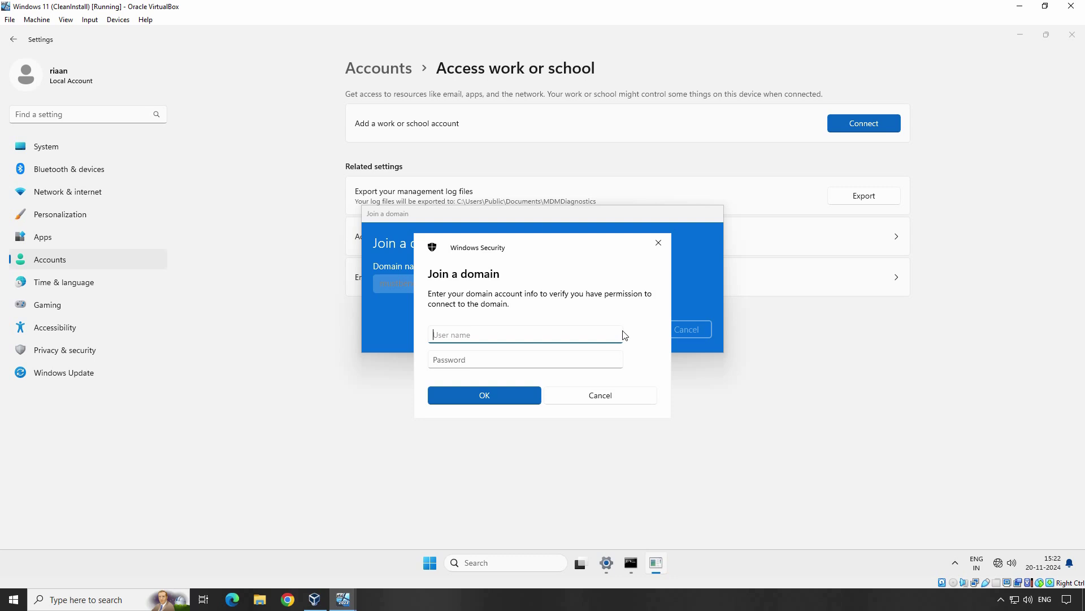
# Enter the domain administrator's UPN and password, skip adding an account, and restart now.
pyautogui.press('Tab')
pyautogui.write('Password1')
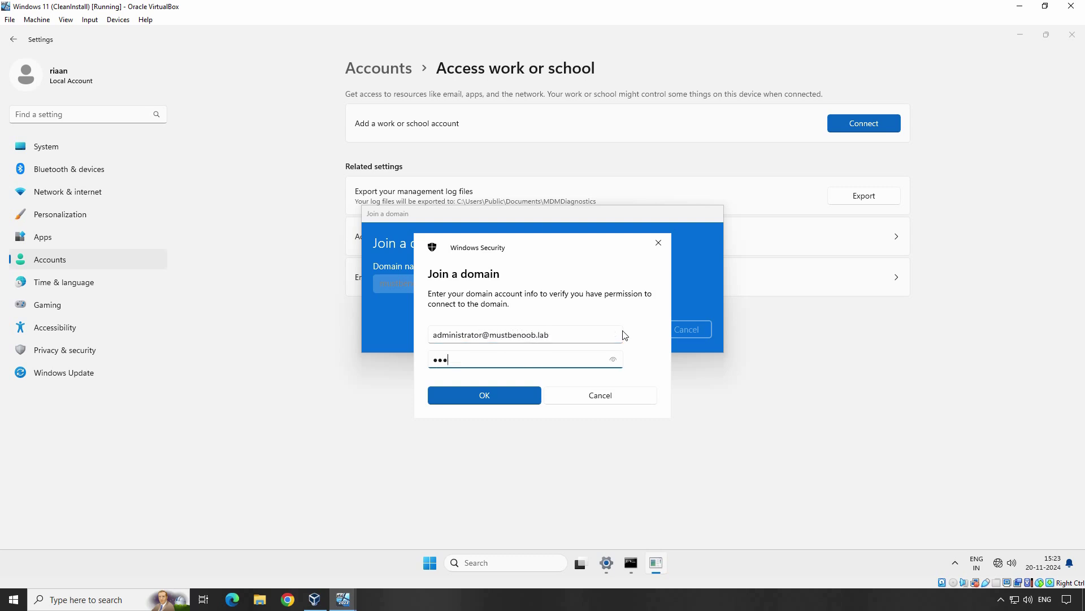
pyautogui.click(487, 394)
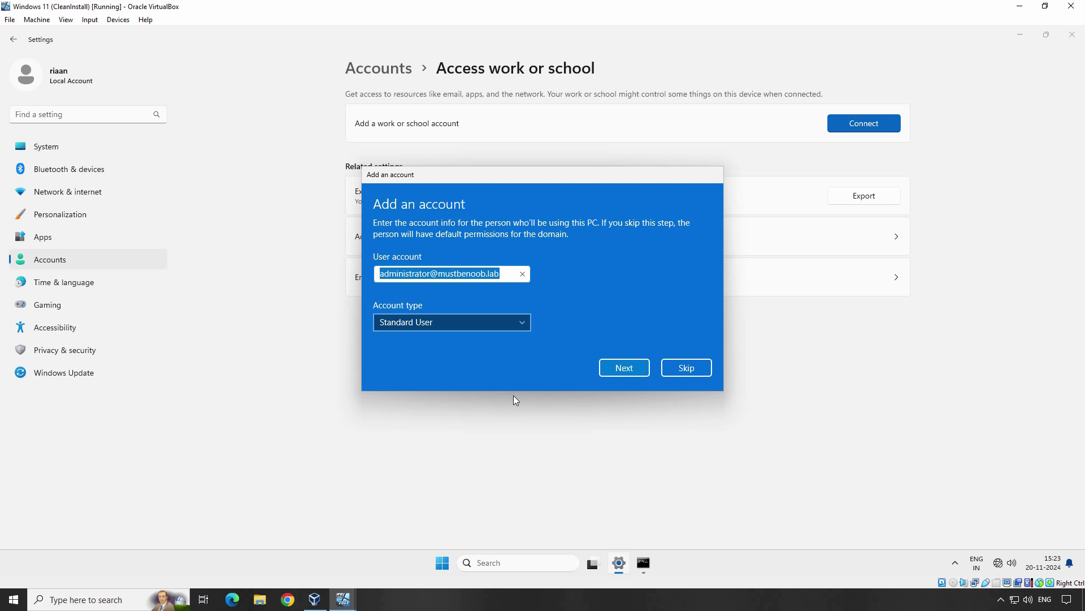
pyautogui.click(685, 369)
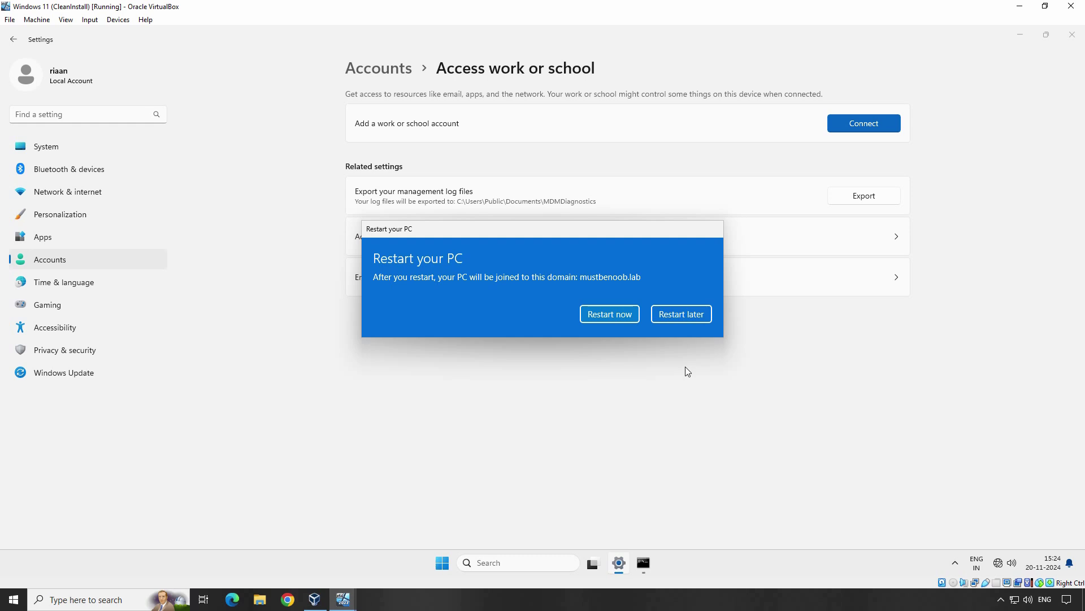
pyautogui.click(608, 313)
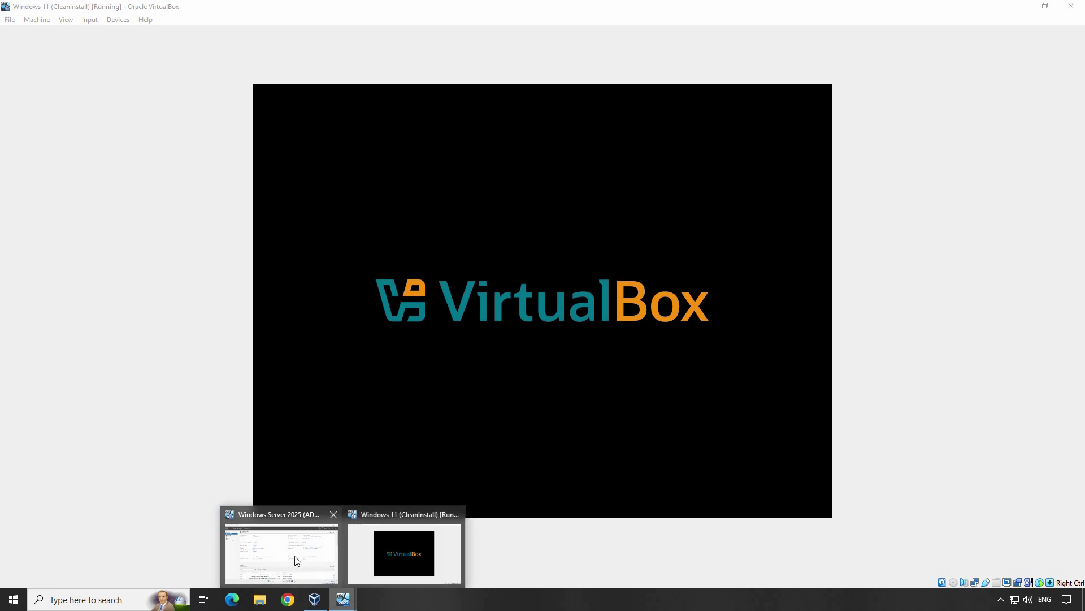
# On the Server VM, open Active Directory Users and Computers and view mustbenoob.lab's Computers container.
pyautogui.click(297, 560)
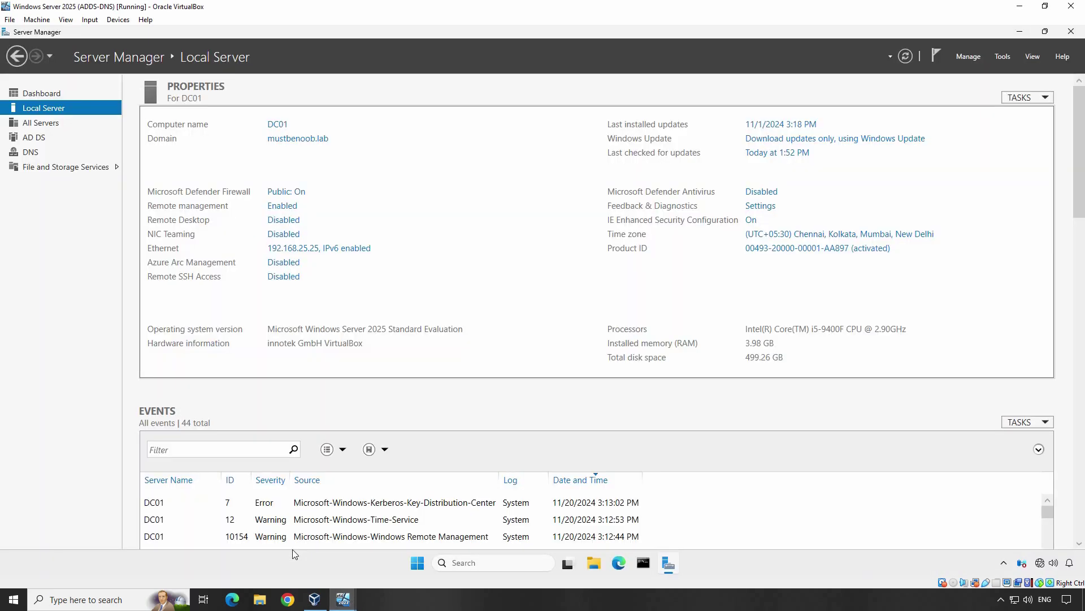
pyautogui.click(1002, 56)
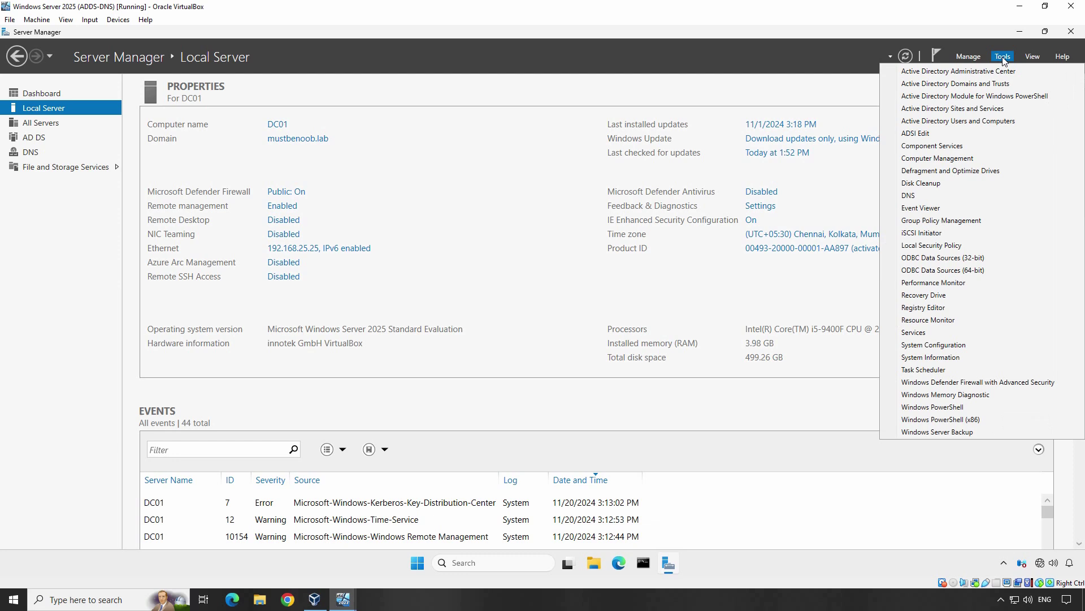
pyautogui.click(971, 126)
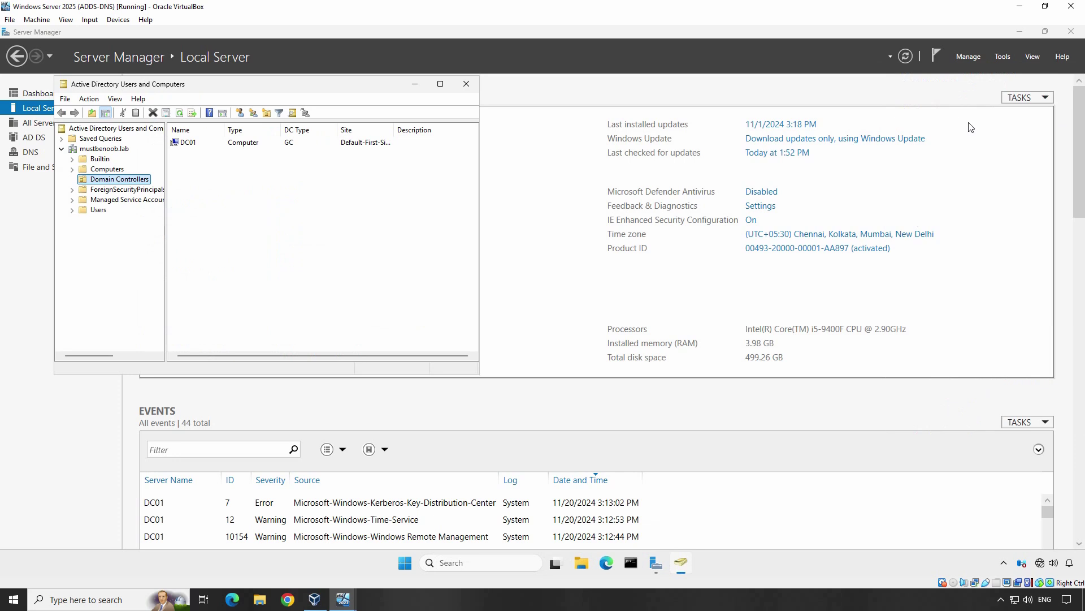
pyautogui.click(111, 170)
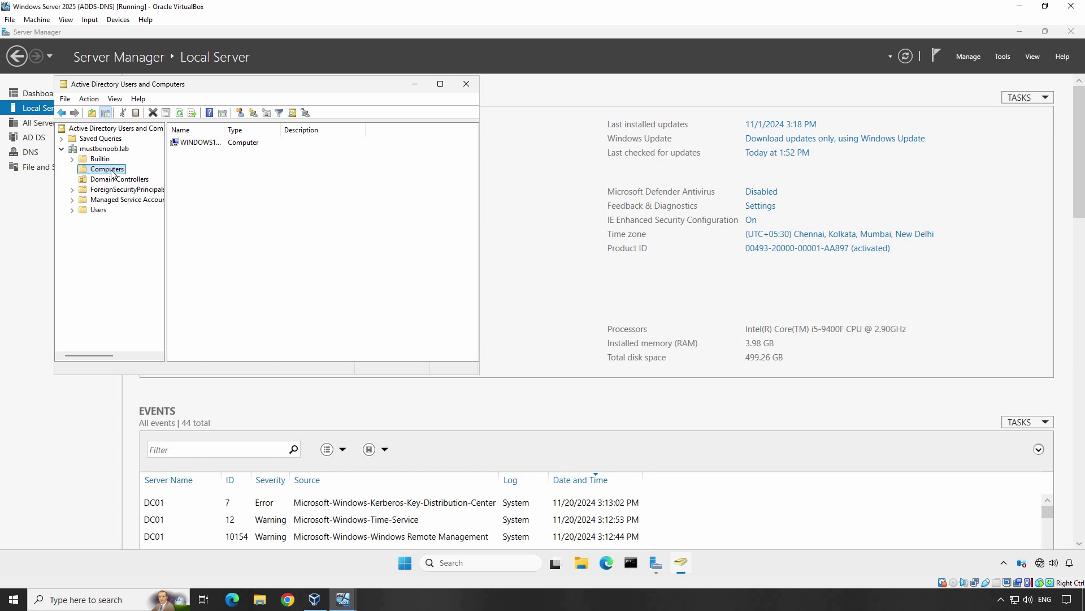
pyautogui.click(346, 598)
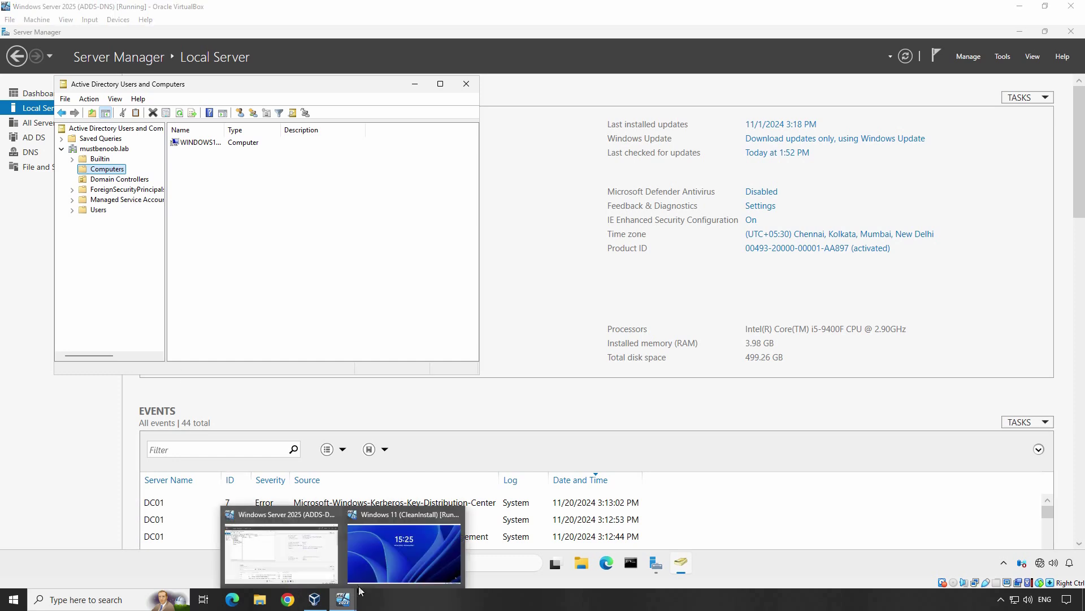
# On the Windows 11 VM, sign in as Other user with the domain administrator account and password.
pyautogui.click(395, 556)
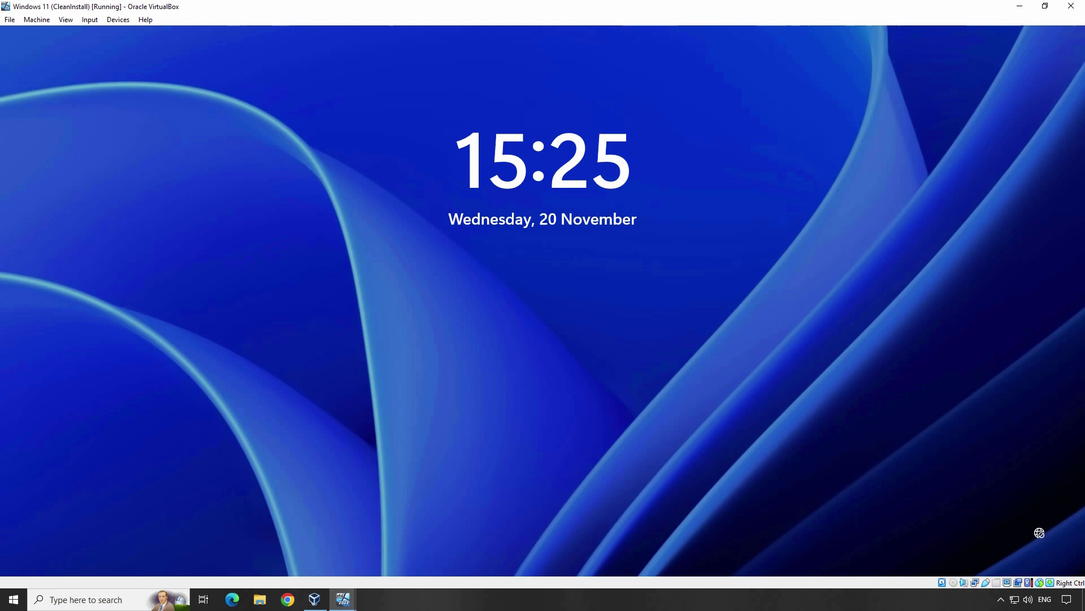
pyautogui.press('Return')
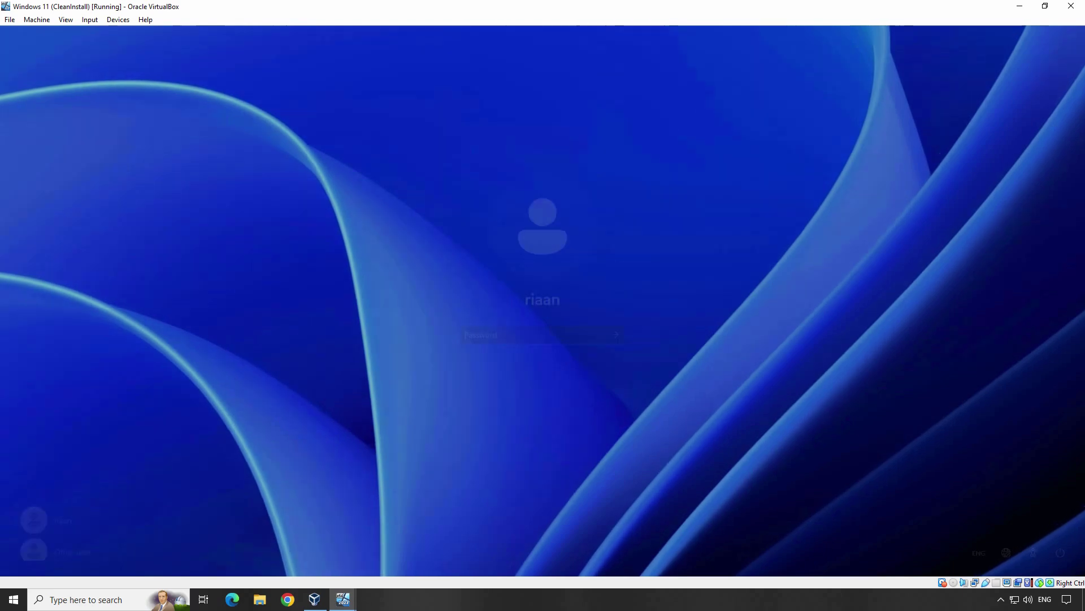
pyautogui.click(63, 545)
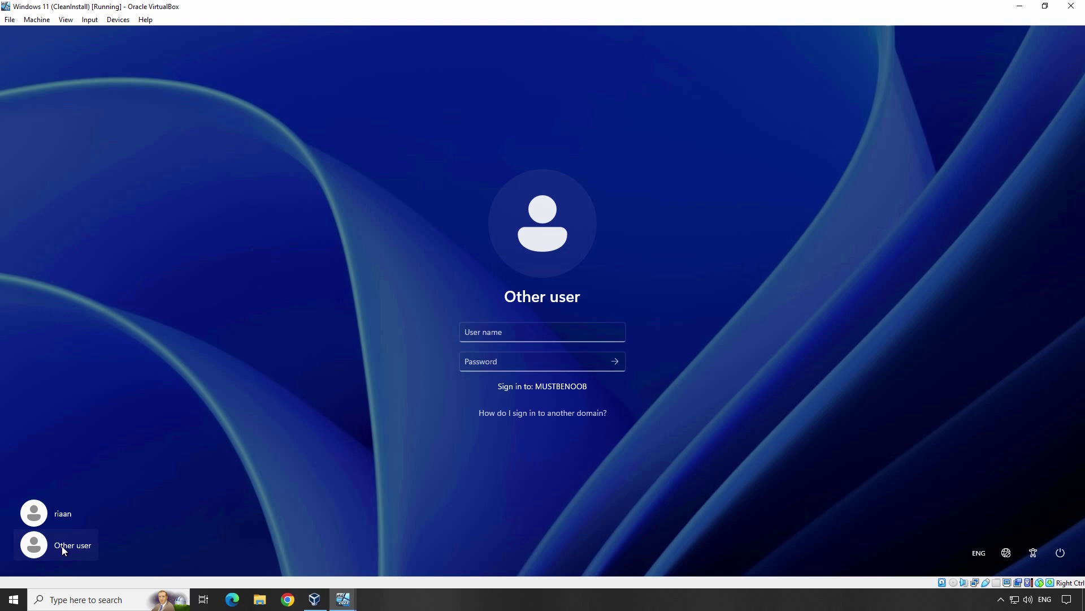
pyautogui.click(521, 334)
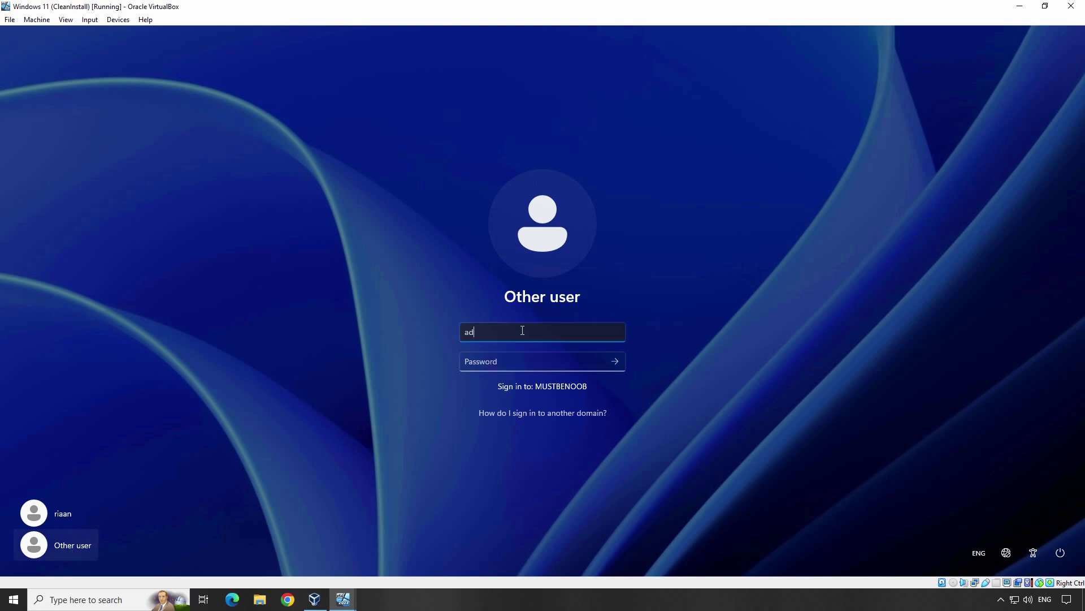
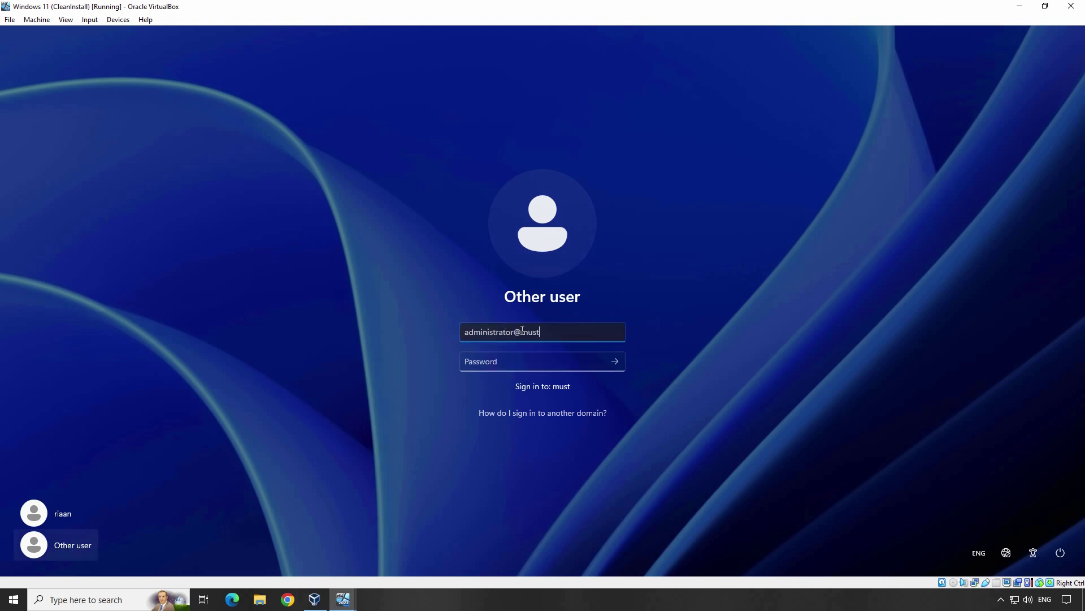
pyautogui.press('Tab')
pyautogui.write('*******')
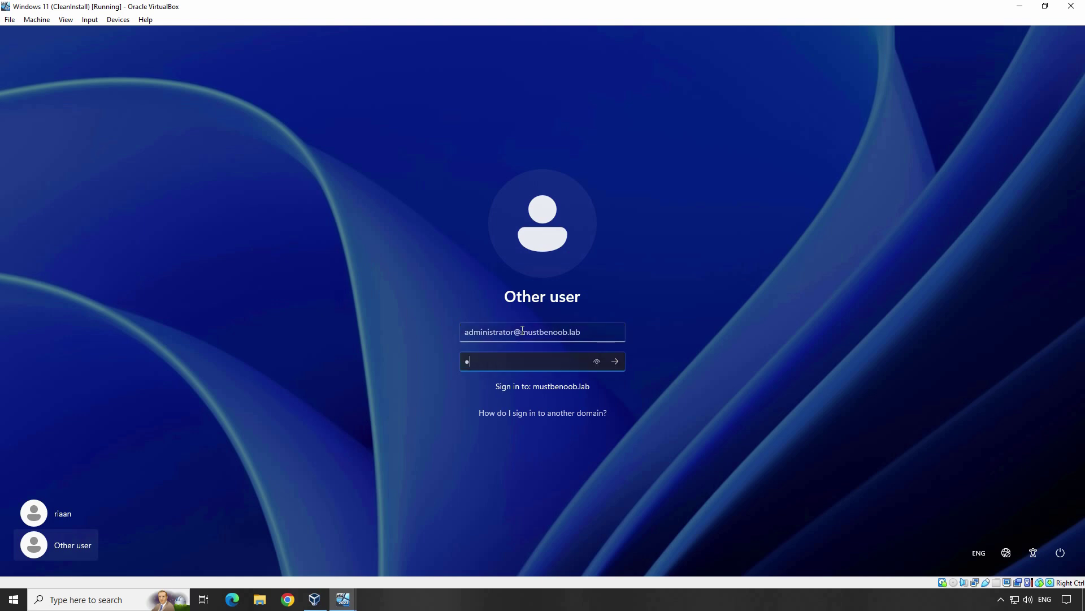
pyautogui.press('Return')
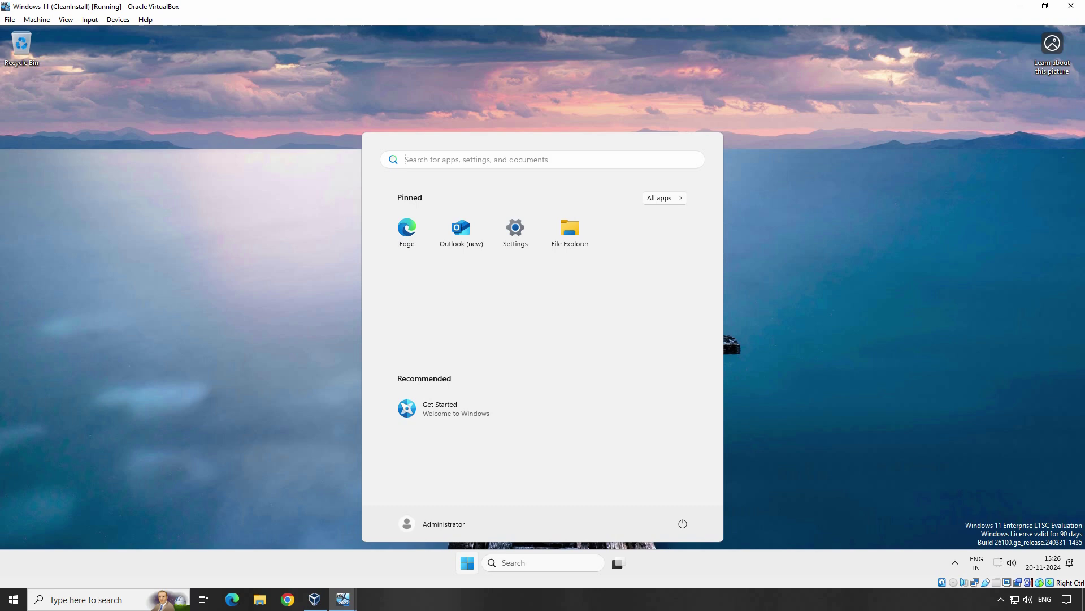
# Open Settings > System > About and the Domain or workgroup properties showing mustbenoob.lab.
pyautogui.click(515, 229)
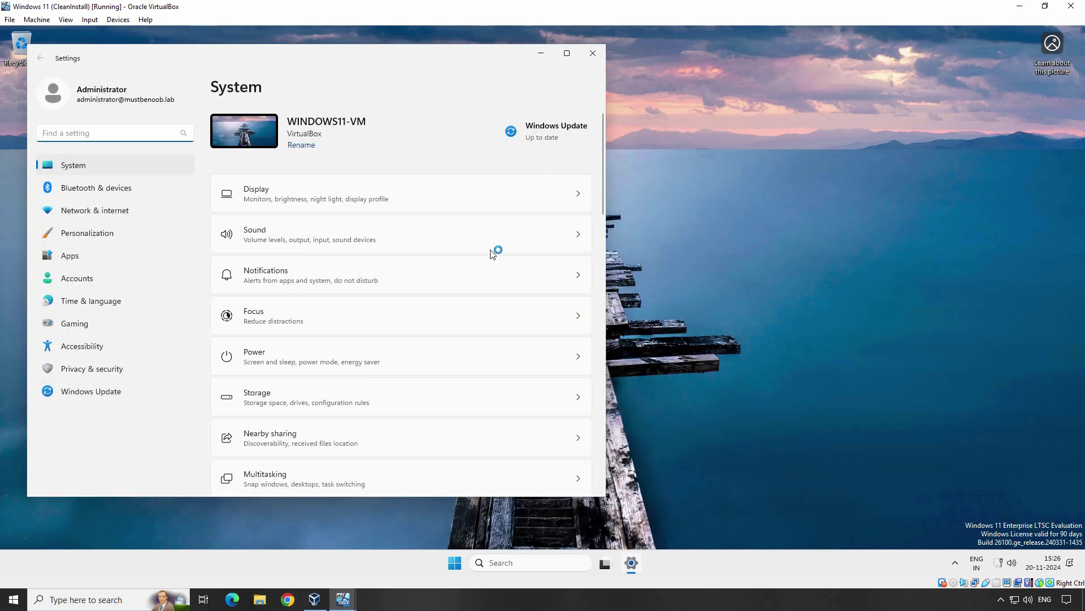
pyautogui.scroll(-6, 452, 300)
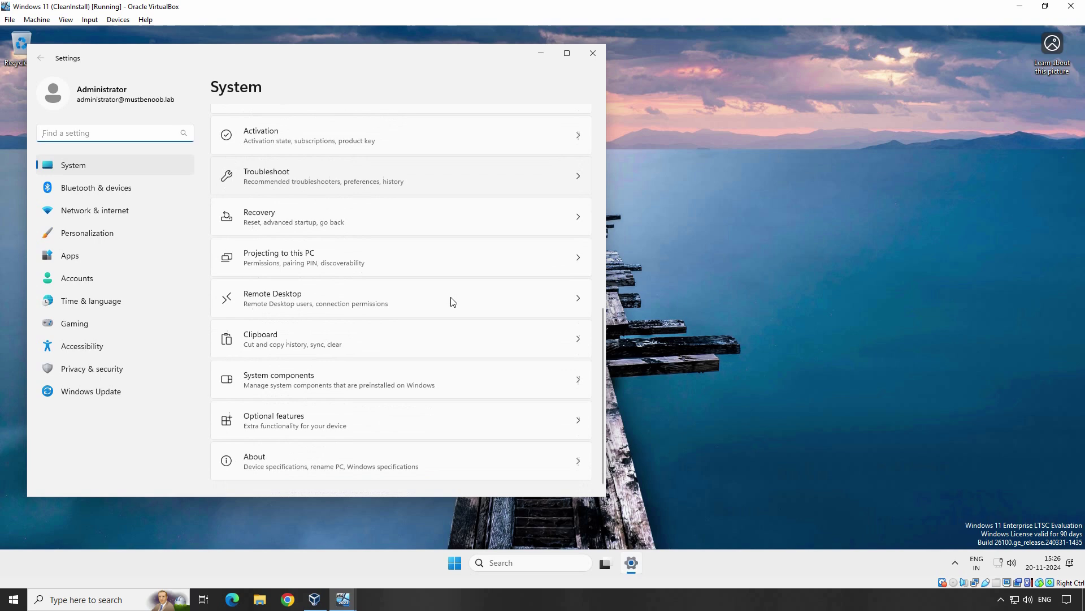
pyautogui.click(303, 464)
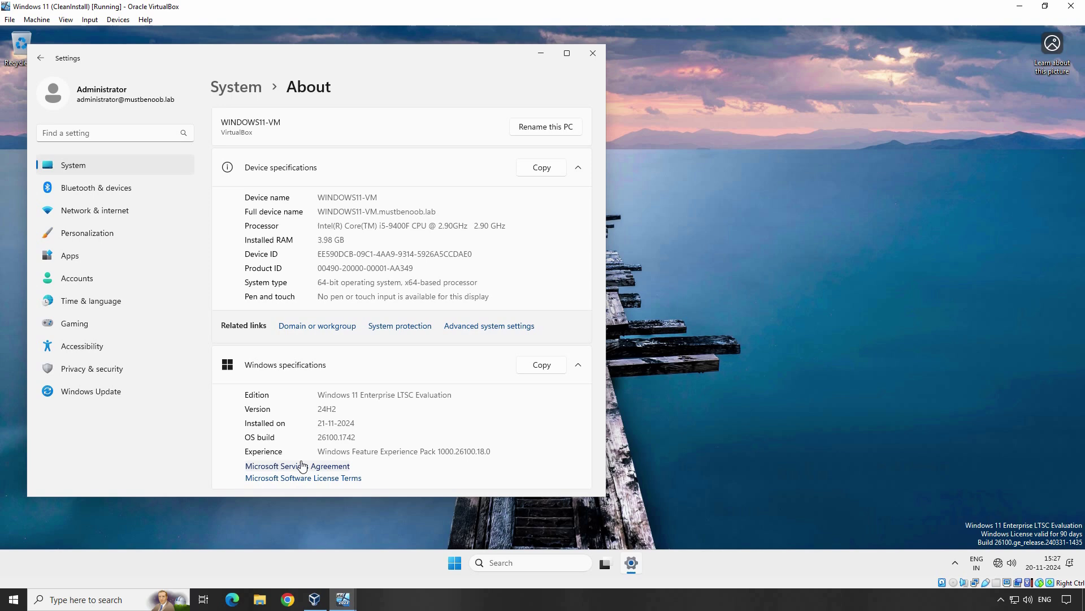
pyautogui.click(311, 326)
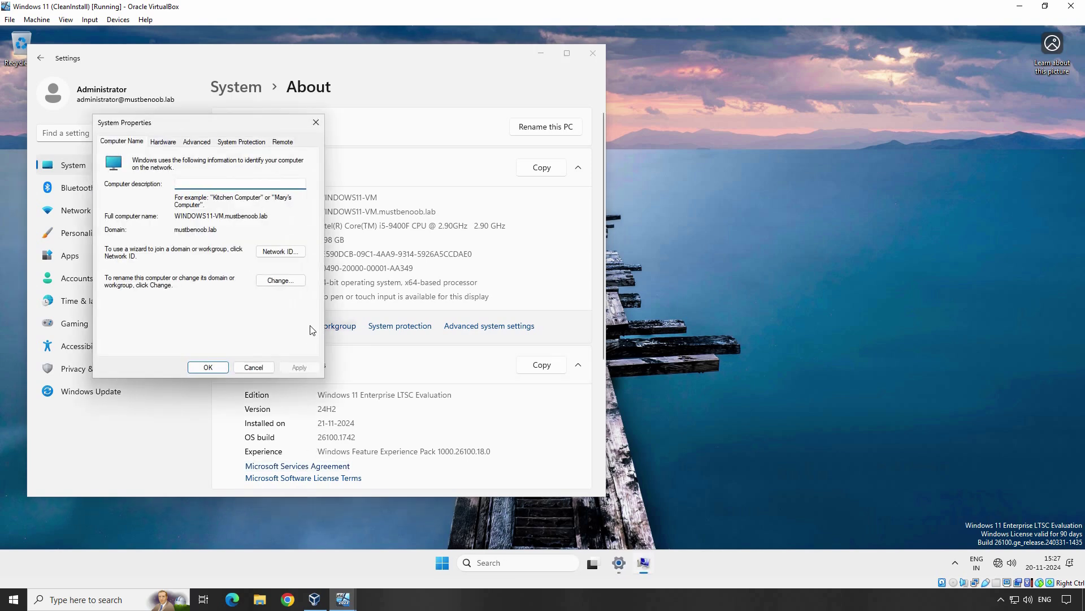